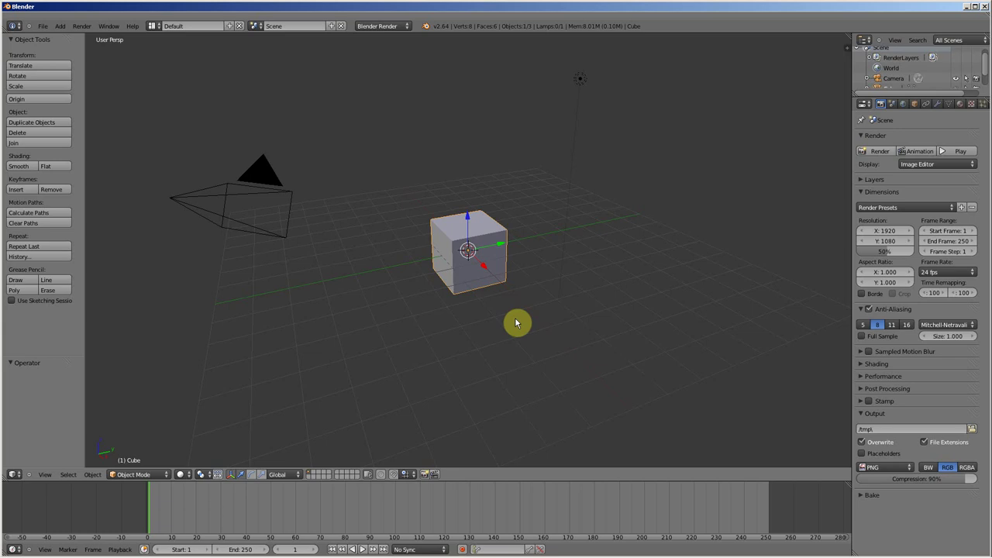
- Open the Insert Keyframe menu for the cube on frame 1, after dismissing a first attempt
{"action": "key", "text": "i"}
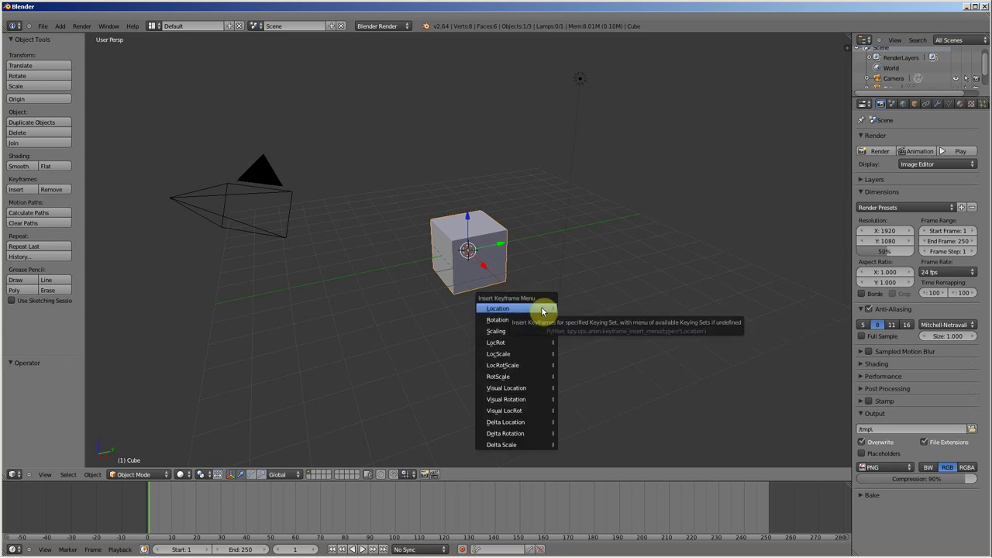
{"action": "left_click", "coordinate": [543, 308]}
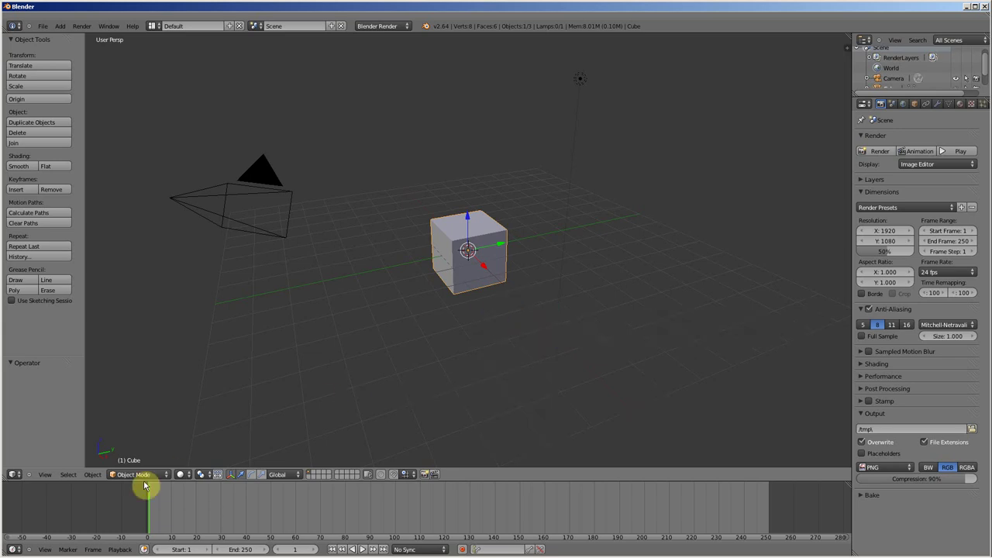
{"action": "key", "text": "i"}
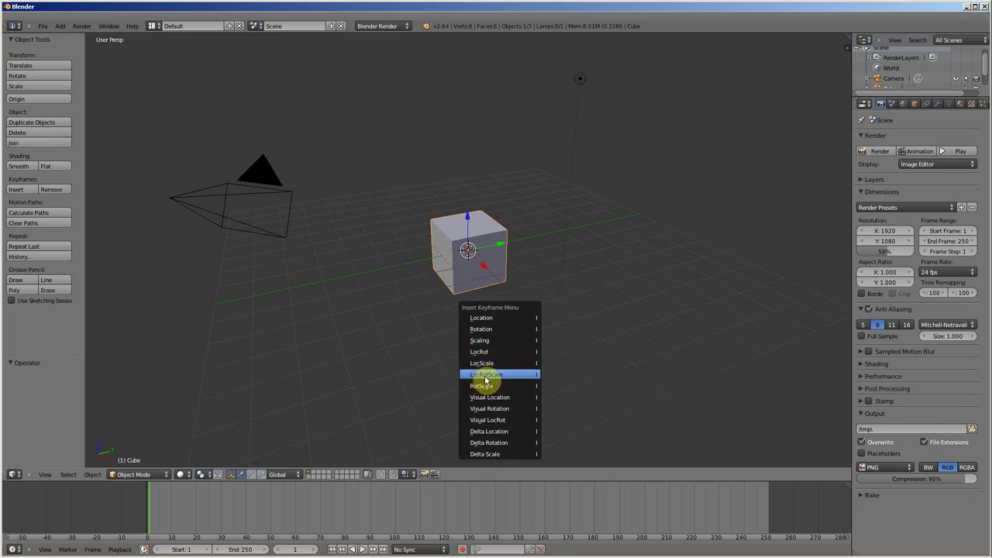
- Insert a LocRotScale keyframe at frame 1 and move the playhead to frame 40
{"action": "left_click", "coordinate": [498, 379]}
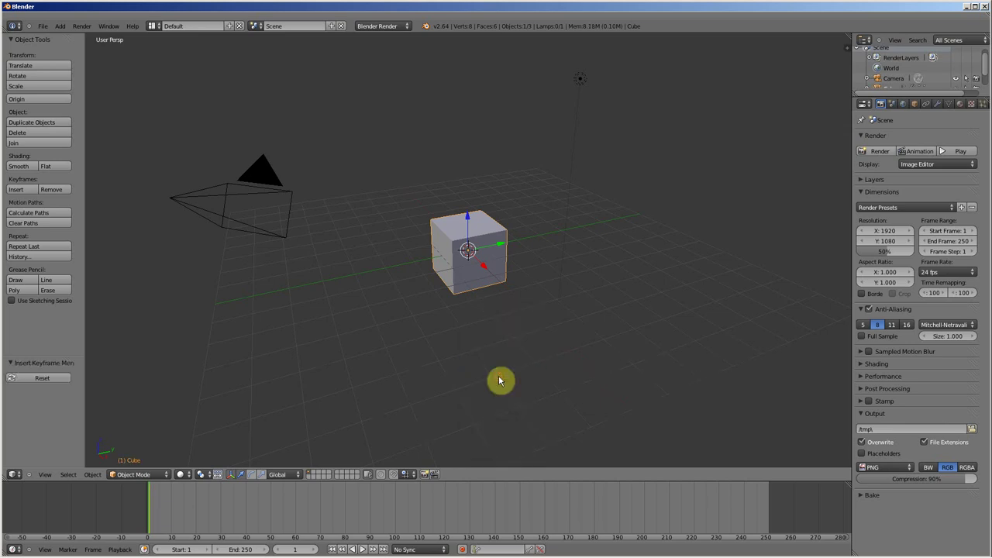
{"action": "left_click", "coordinate": [161, 506]}
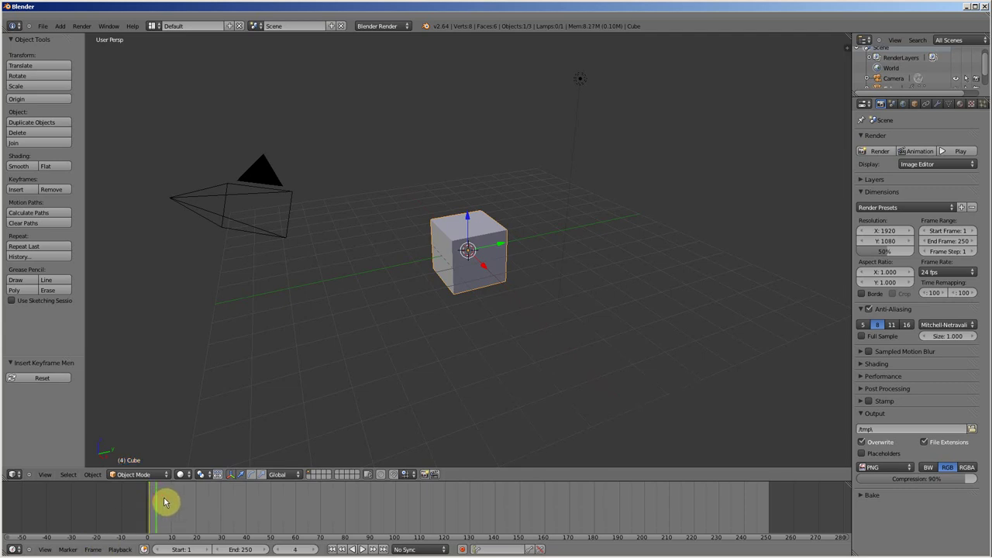
{"action": "left_click_drag", "start_coordinate": [164, 501], "coordinate": [175, 500]}
{"action": "left_click", "coordinate": [149, 500]}
{"action": "left_click_drag", "start_coordinate": [170, 510], "coordinate": [248, 511]}
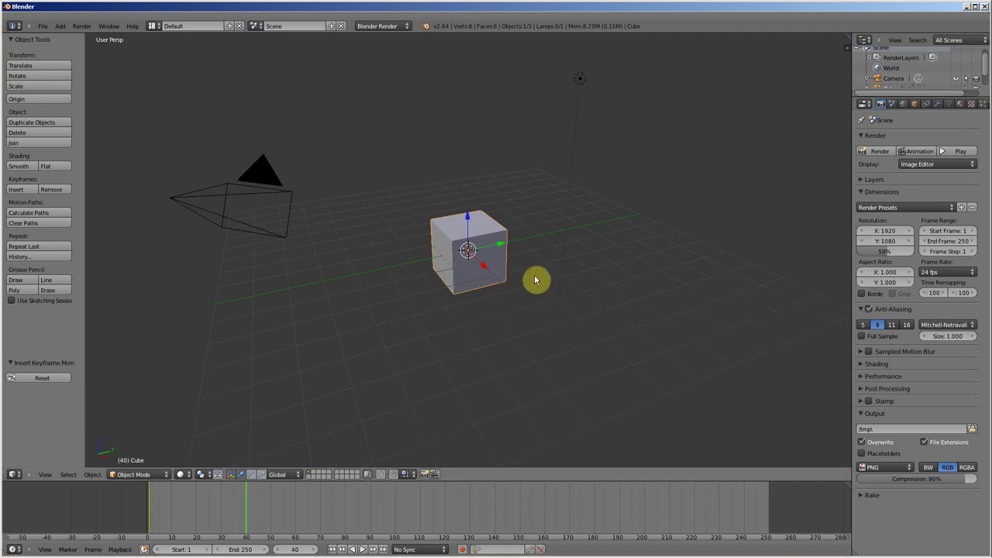
- Move the cube up and right, rotate it about 81° and scale it to 0.244
{"action": "key", "text": "g"}
{"action": "left_click", "coordinate": [702, 113]}
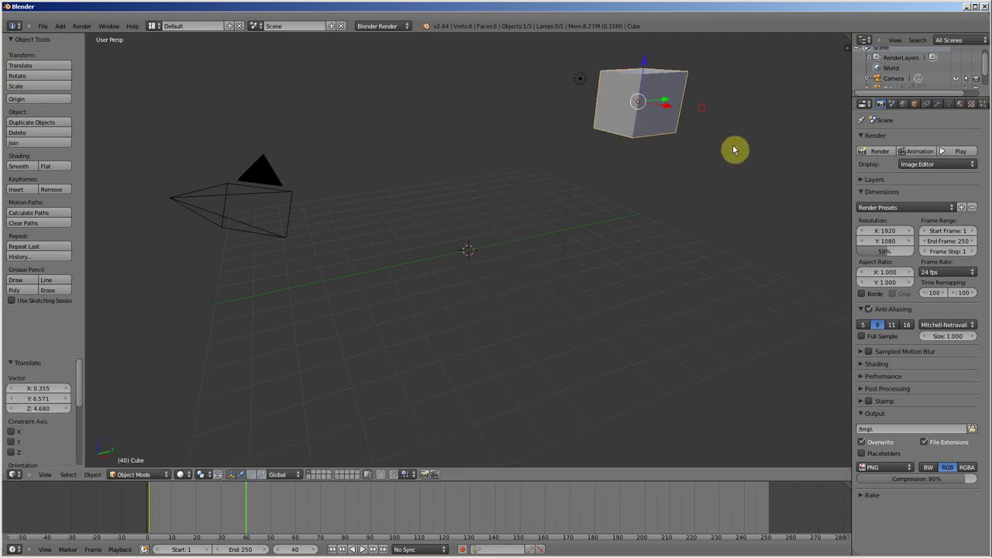
{"action": "key", "text": "r"}
{"action": "left_click", "coordinate": [628, 188]}
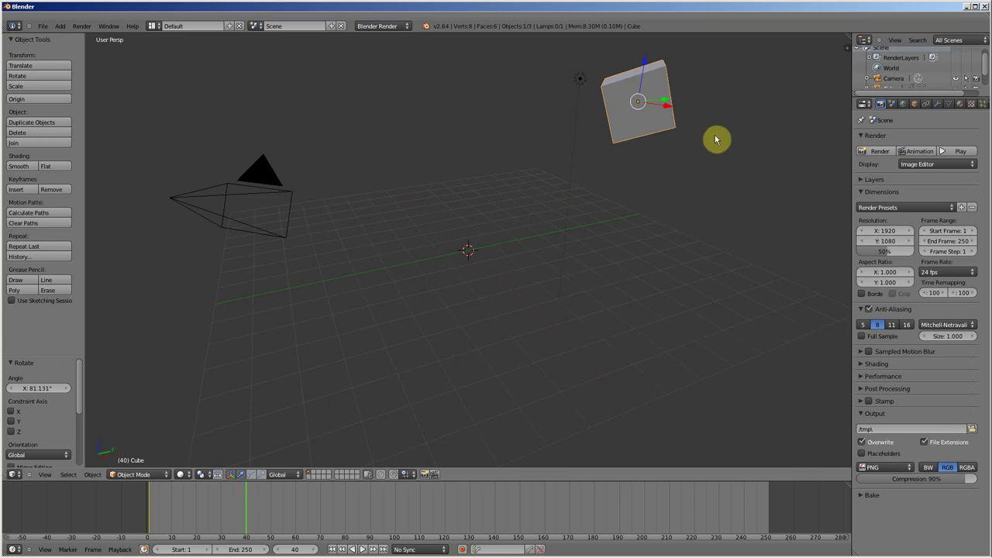
{"action": "key", "text": "s"}
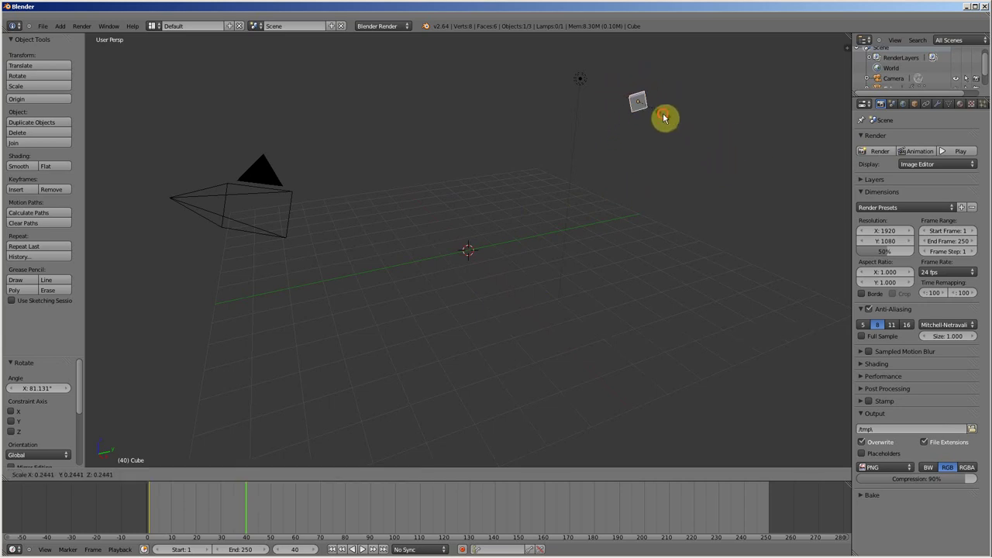
{"action": "left_click", "coordinate": [664, 118]}
- Insert a LocRotScale keyframe at frame 40 and return the playhead to frame 40
{"action": "key", "text": "i"}
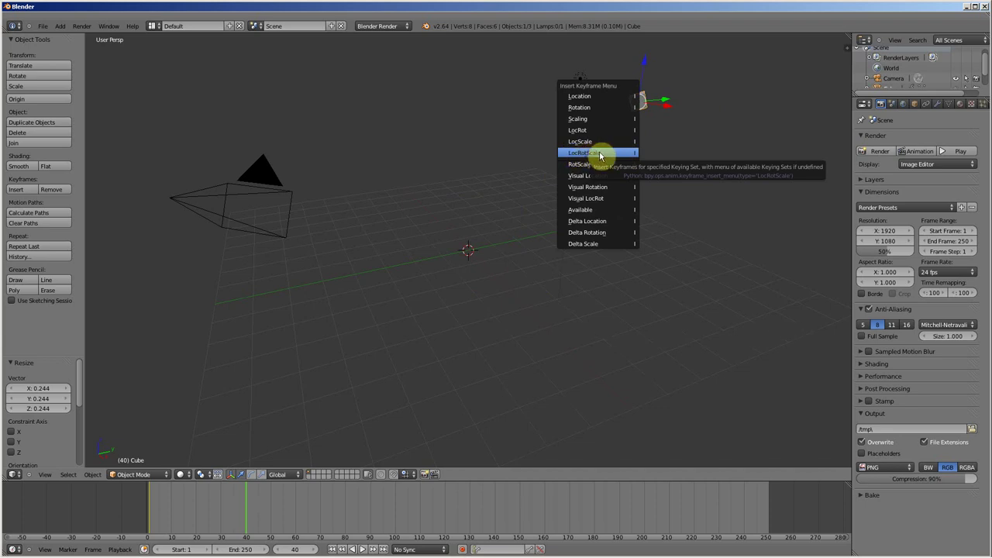
{"action": "left_click", "coordinate": [599, 152]}
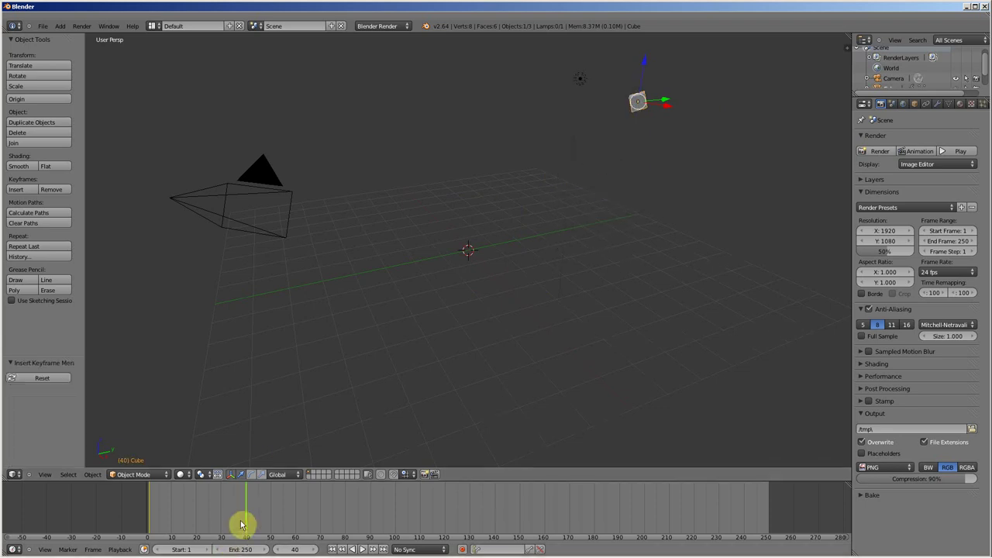
{"action": "left_click", "coordinate": [250, 495]}
{"action": "left_click_drag", "start_coordinate": [244, 501], "coordinate": [150, 507]}
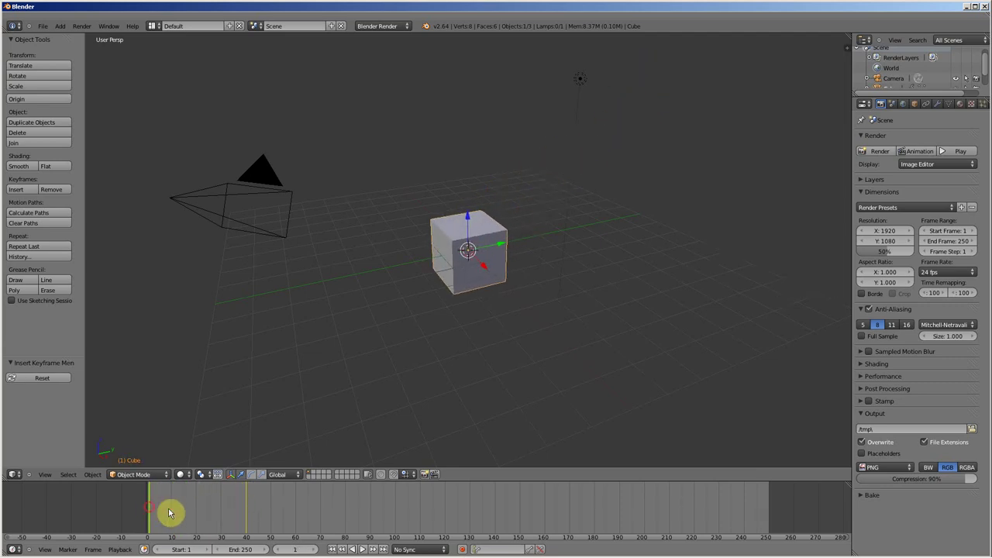
- Scrub the cube's motion up to frame 42, set the End frame to 41, and scrub back to the start
{"action": "left_click", "coordinate": [187, 511]}
{"action": "left_click_drag", "start_coordinate": [217, 515], "coordinate": [249, 515]}
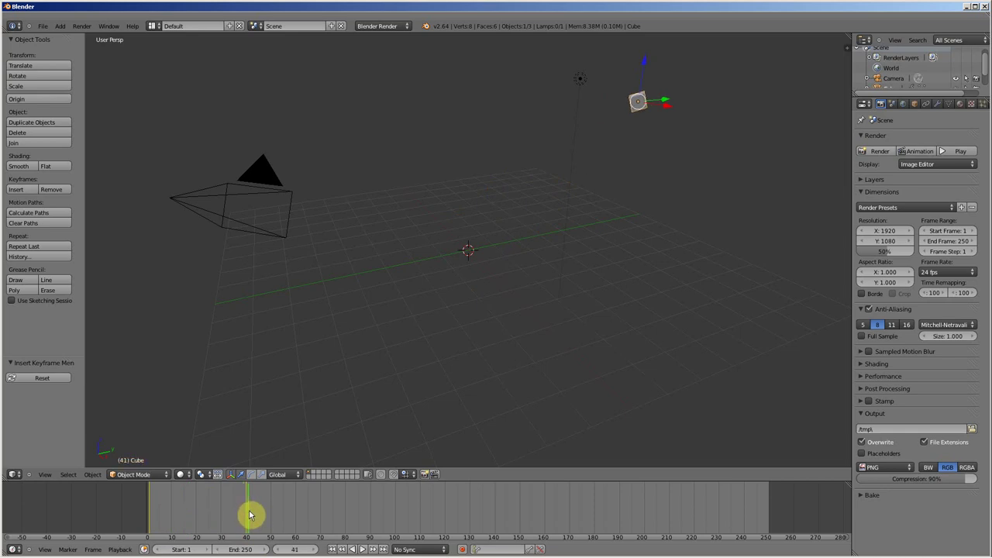
{"action": "left_click", "coordinate": [256, 549]}
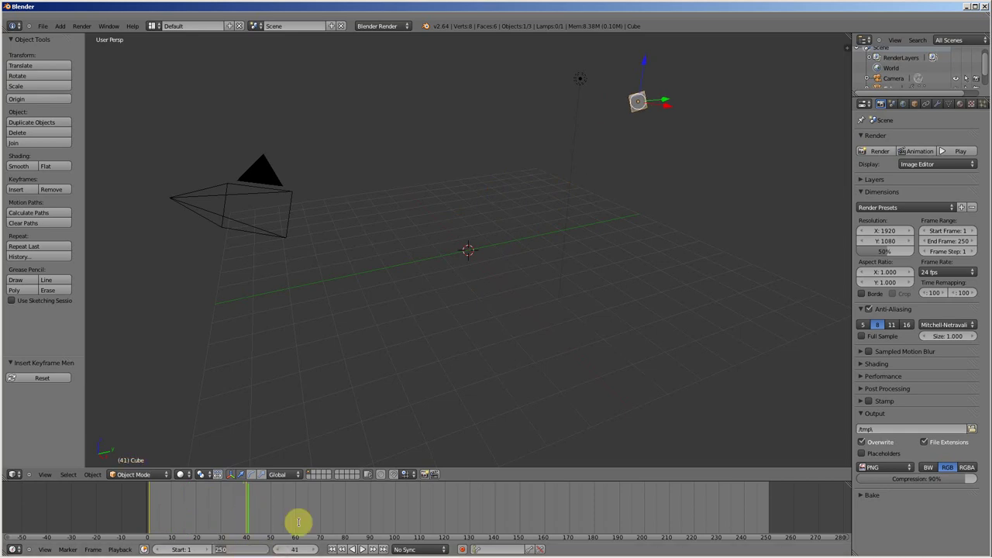
{"action": "type", "text": "End: 41"}
{"action": "key", "text": "Return"}
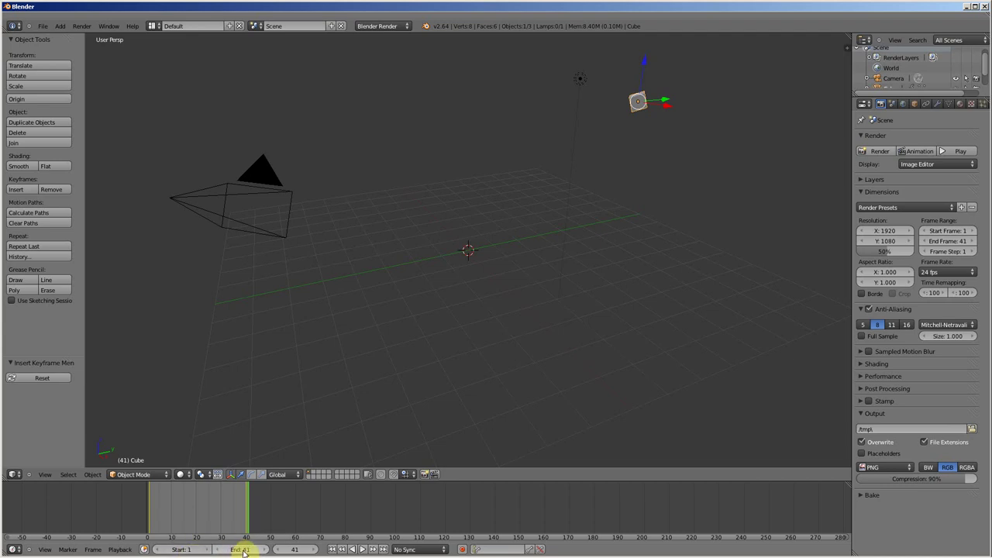
{"action": "left_click_drag", "start_coordinate": [254, 540], "coordinate": [151, 524]}
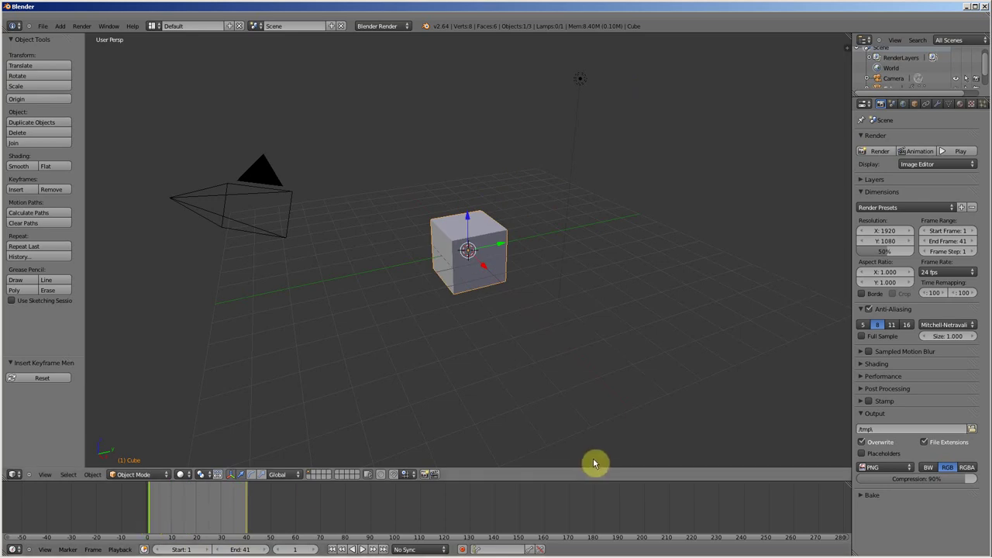
{"action": "key", "text": "n"}
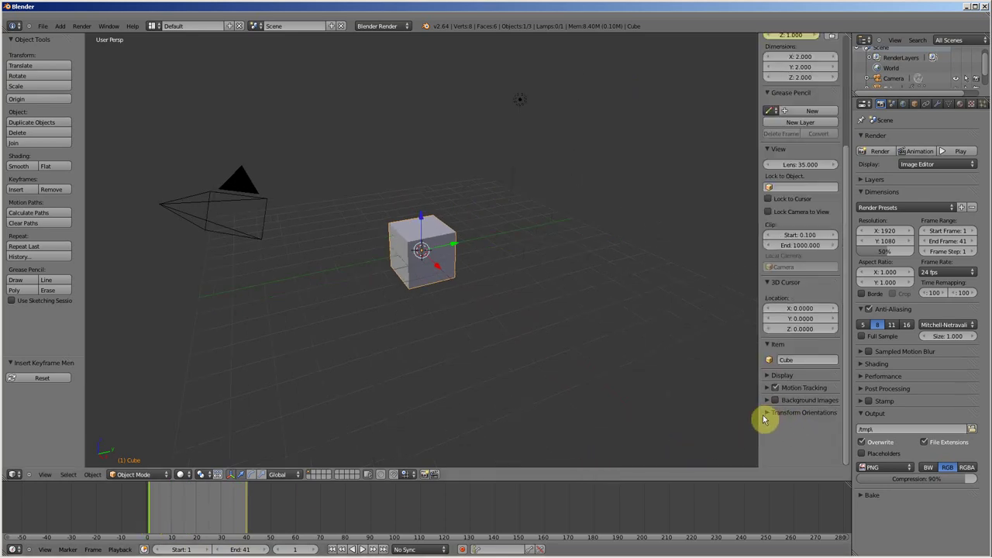
{"action": "key", "text": "n"}
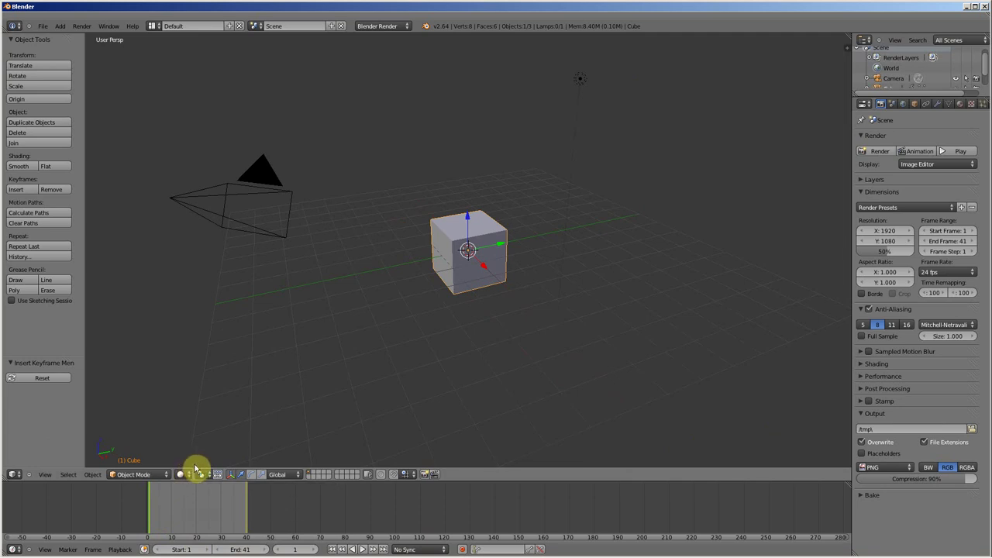
- Play and stop the animation with Alt+A, then undo the end frame back to 250
{"action": "key", "text": "alt+a"}
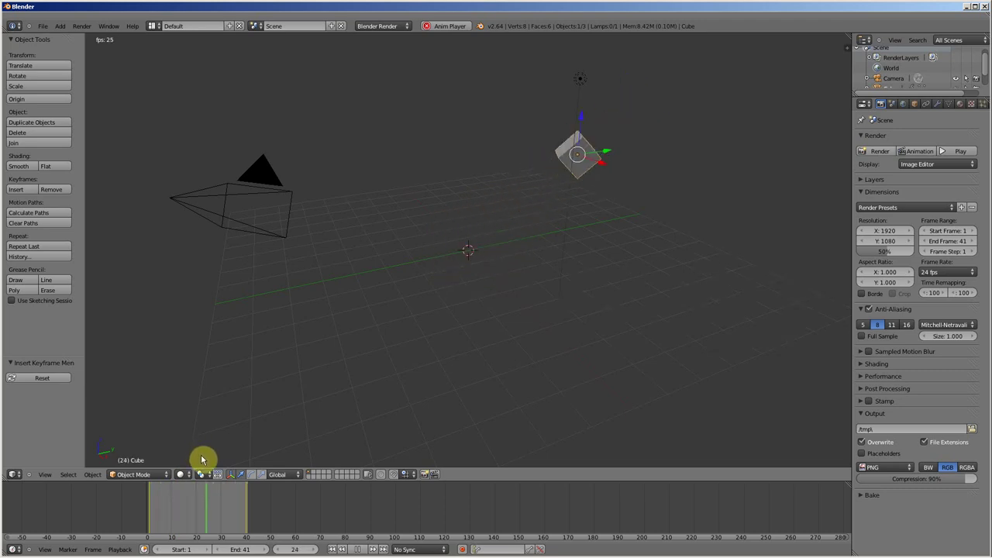
{"action": "key", "text": "alt+a"}
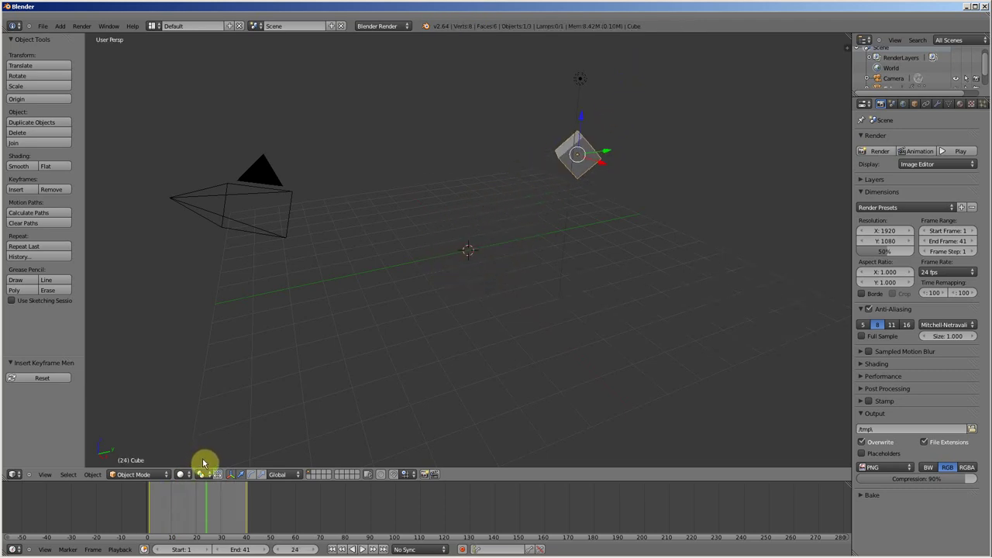
{"action": "key", "text": "ctrl+z"}
- Step through the frames with keyboard shortcuts, finishing on frame 1
{"action": "key", "text": "ctrl+z"}
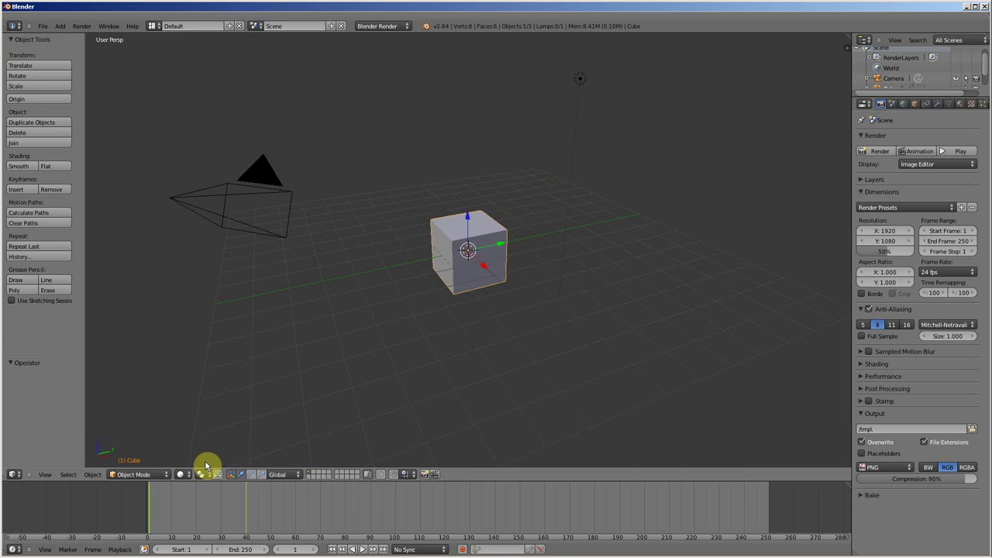
{"action": "key", "text": "ctrl+shift+z"}
{"action": "key", "text": "Left"}
{"action": "key", "text": "ctrl+z"}
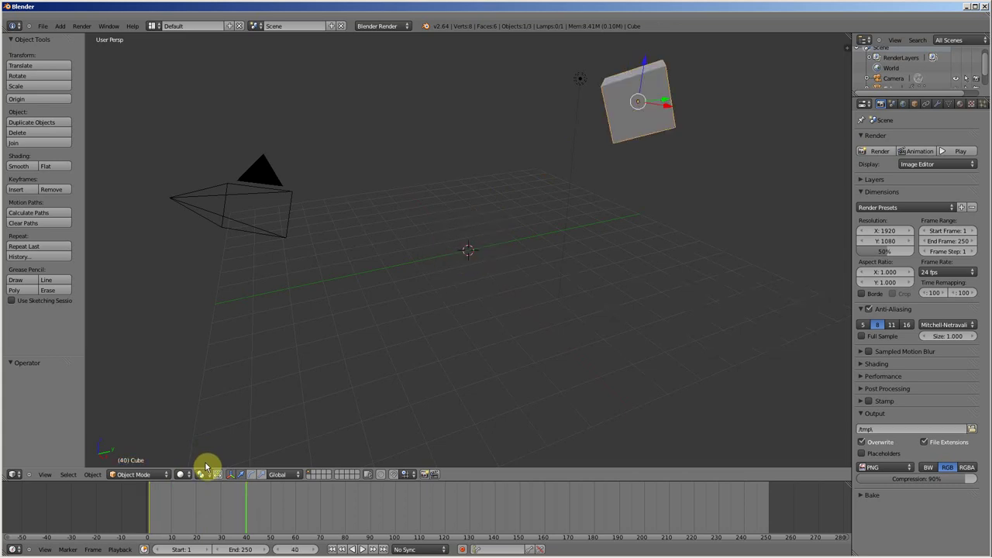
{"action": "key", "text": "ctrl+z"}
{"action": "key", "text": "shift+Left"}
{"action": "key", "text": "Up"}
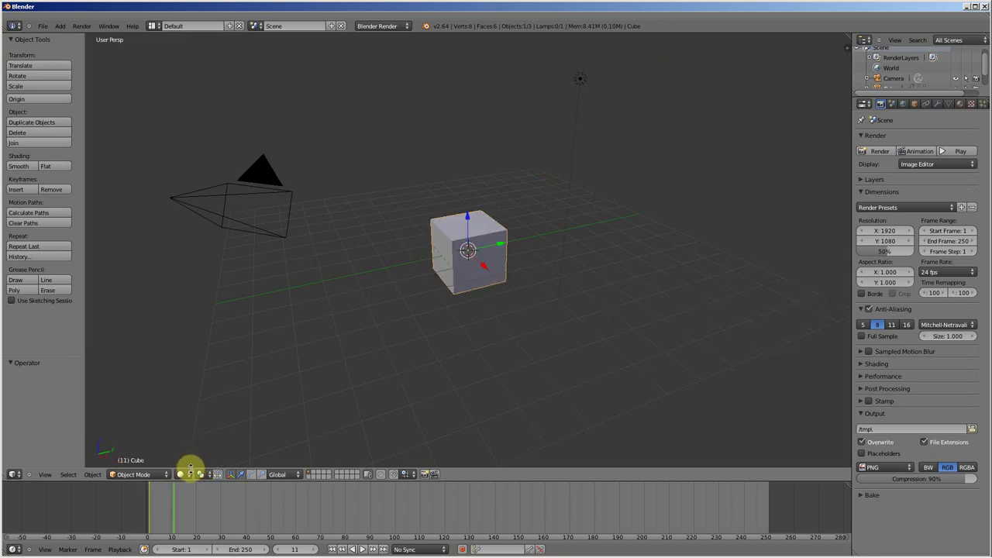
{"action": "key", "text": "Left"}
{"action": "key", "text": "Left"}
{"action": "key", "text": "Left"}
{"action": "key", "text": "Left"}
{"action": "key", "text": "Left"}
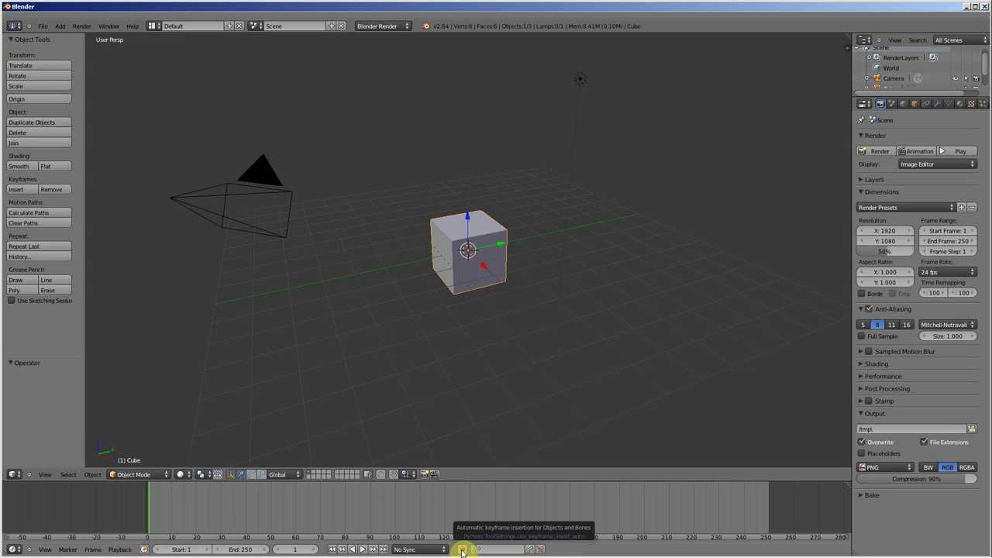
- Enable auto keying and insert a LocRotScale keyframe on the cube at frame 1
{"action": "left_click", "coordinate": [462, 551]}
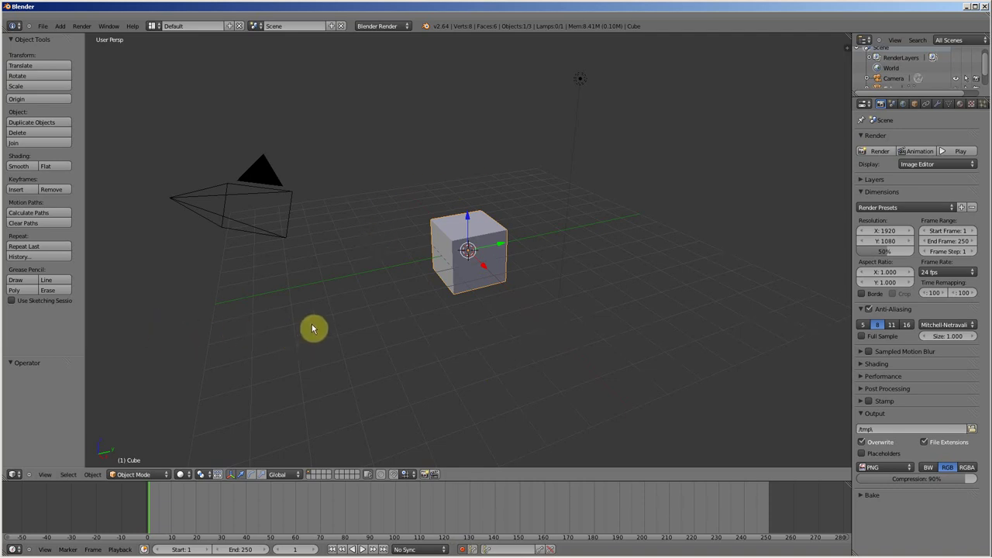
{"action": "key", "text": "i"}
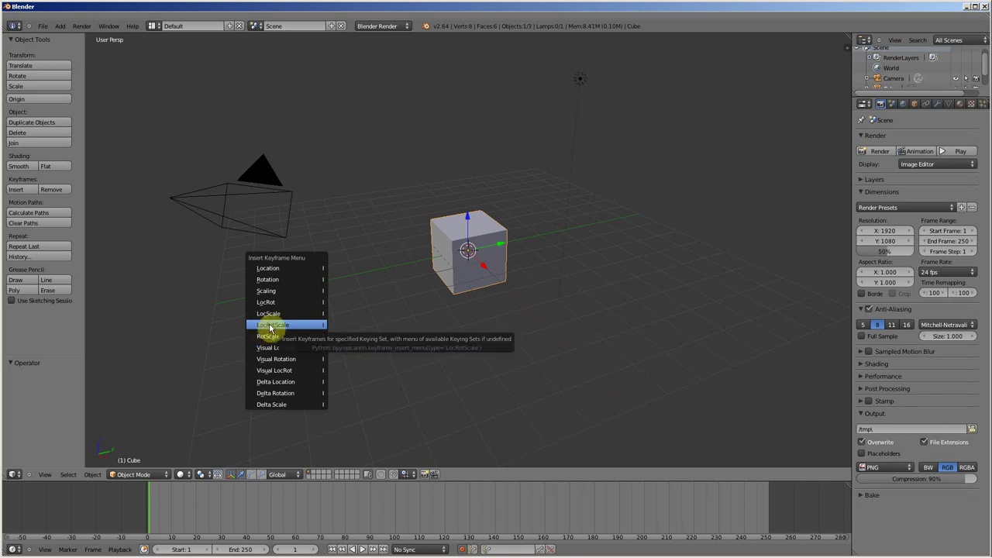
{"action": "left_click", "coordinate": [283, 328]}
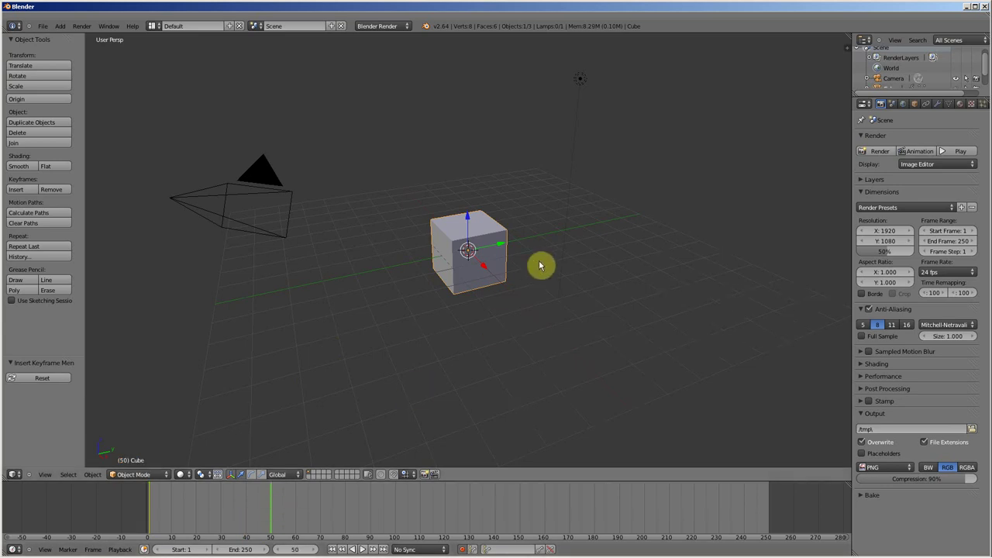
- At frame 50, move the cube to the upper right, rotate it and shrink it to about a third
{"action": "key", "text": "g"}
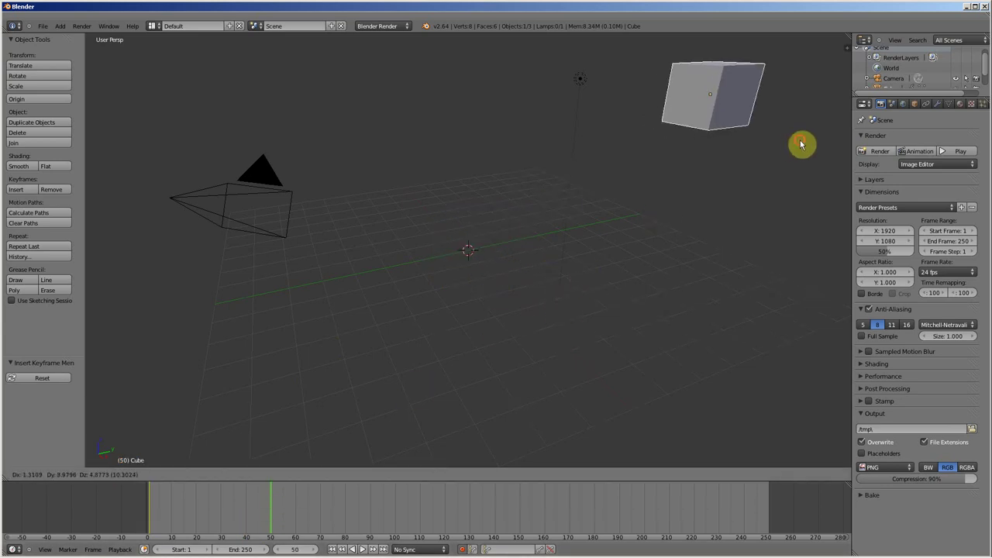
{"action": "left_click", "coordinate": [800, 144]}
{"action": "key", "text": "r"}
{"action": "left_click", "coordinate": [672, 253]}
{"action": "key", "text": "g"}
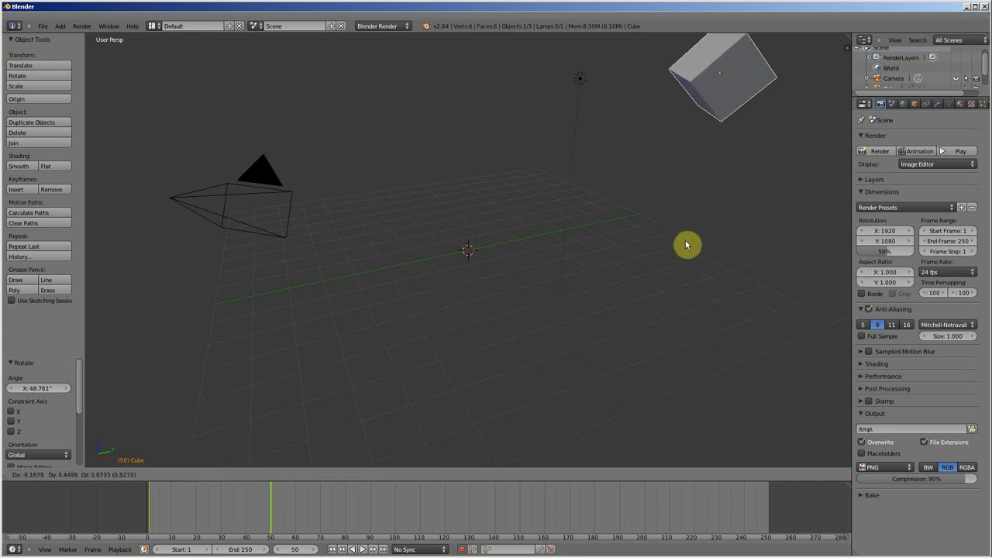
{"action": "left_click", "coordinate": [693, 253]}
{"action": "key", "text": "s"}
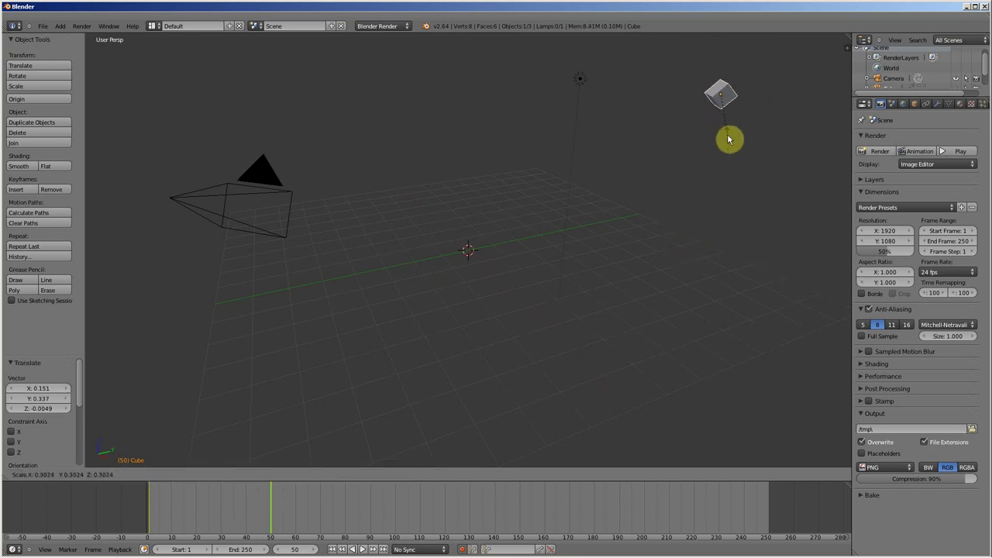
{"action": "left_click", "coordinate": [728, 140]}
- At frame 90, enlarge and rotate the cube, then scrub the timeline to preview up to frame 108
{"action": "left_click", "coordinate": [274, 489]}
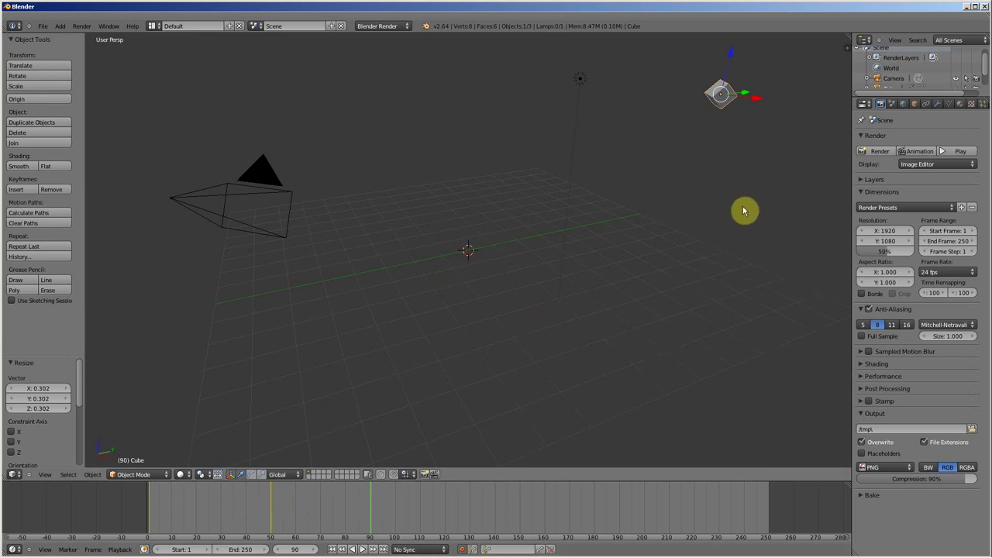
{"action": "key", "text": "g"}
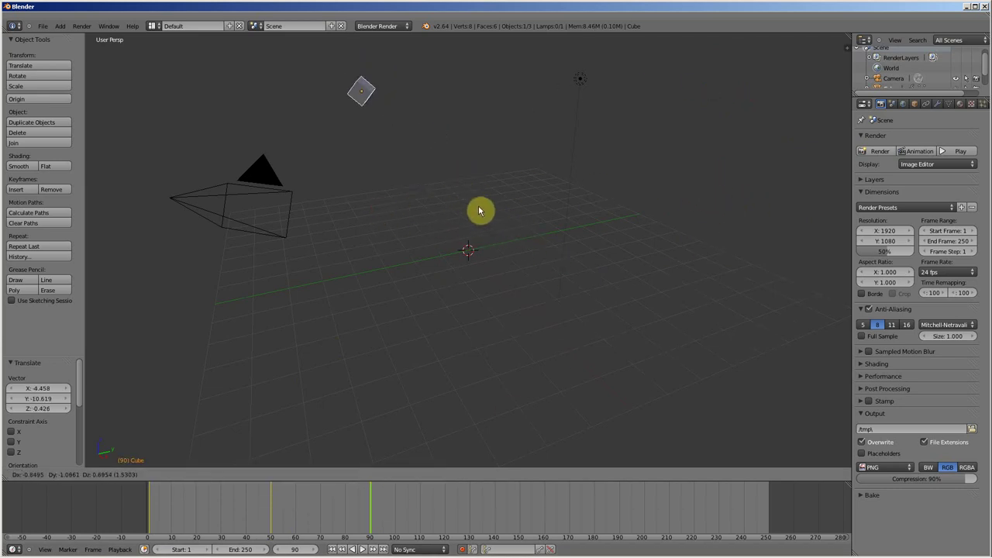
{"action": "key", "text": "s"}
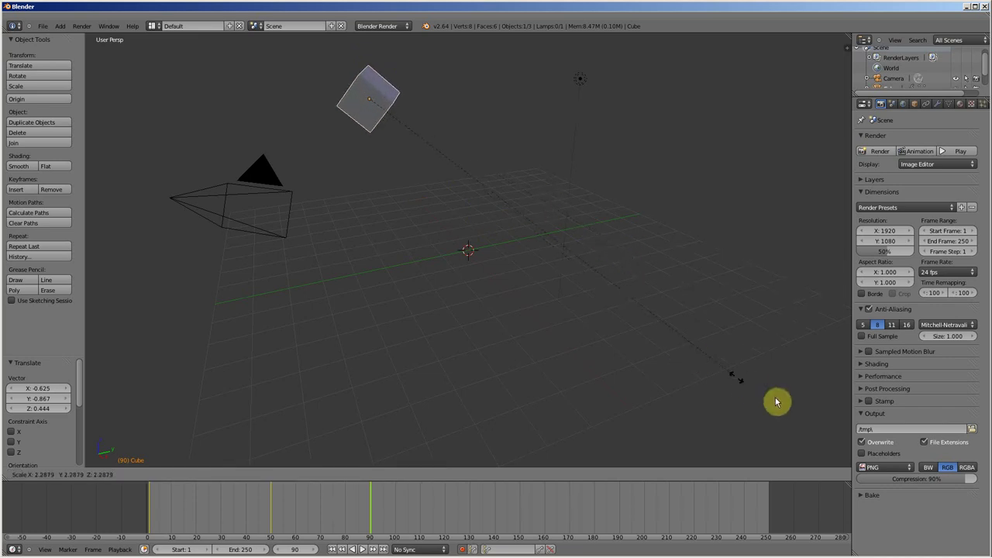
{"action": "left_click", "coordinate": [777, 401]}
{"action": "key", "text": "r"}
{"action": "left_click", "coordinate": [351, 272]}
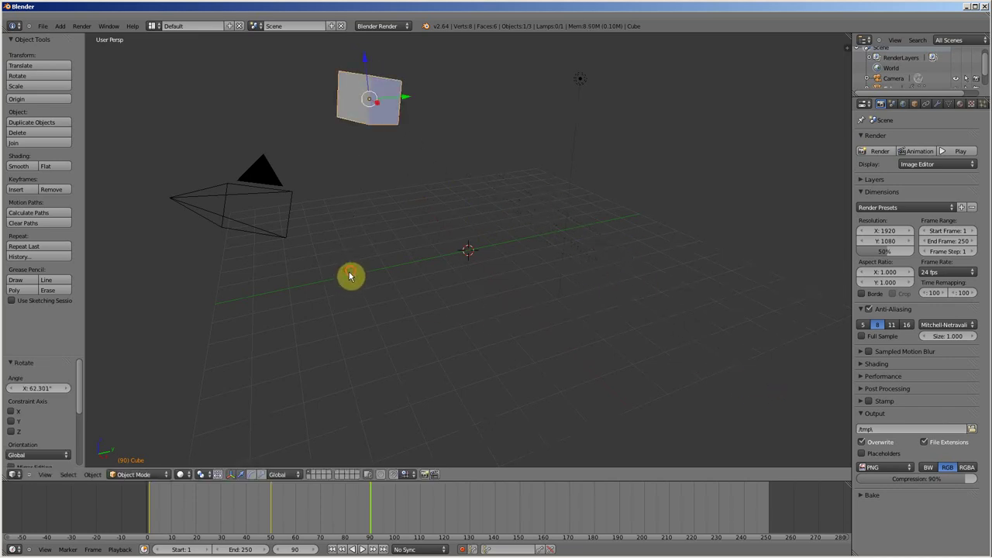
{"action": "key", "text": "r"}
{"action": "key", "text": "r"}
{"action": "left_click", "coordinate": [359, 203]}
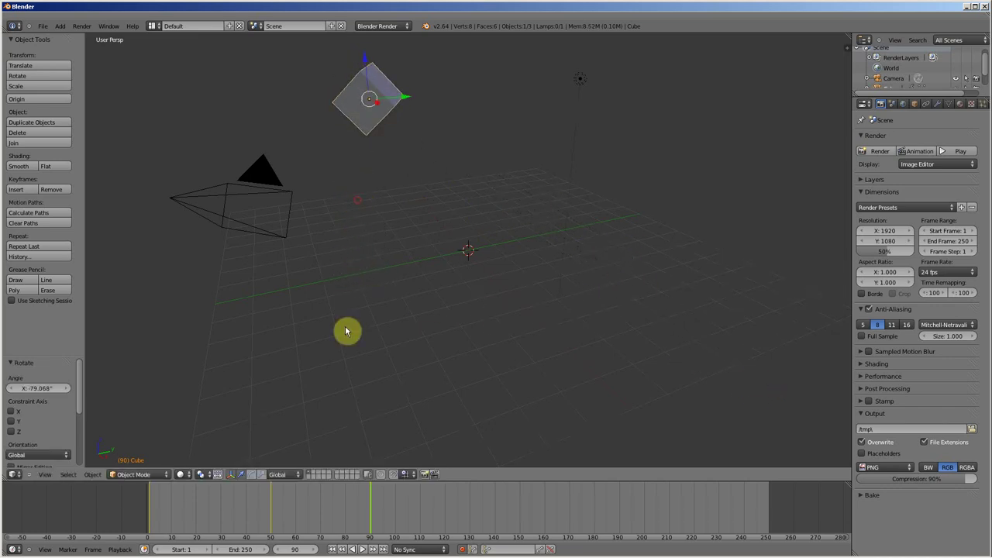
{"action": "mouse_move", "coordinate": [359, 501]}
{"action": "left_mouse_down"}
{"action": "mouse_move", "coordinate": [284, 511]}
{"action": "mouse_move", "coordinate": [377, 501]}
{"action": "mouse_move", "coordinate": [184, 504]}
{"action": "left_mouse_up"}
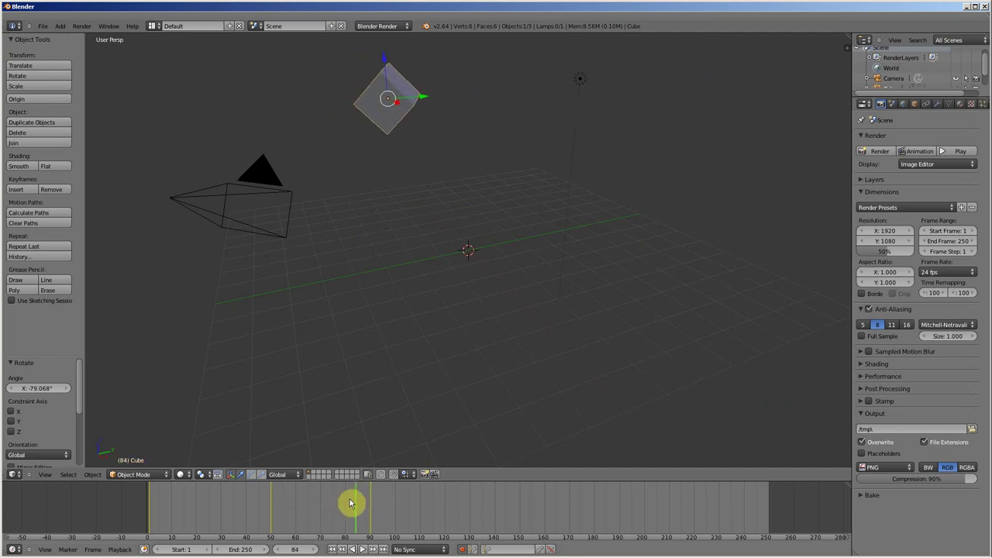
{"action": "left_click_drag", "start_coordinate": [280, 506], "coordinate": [414, 503]}
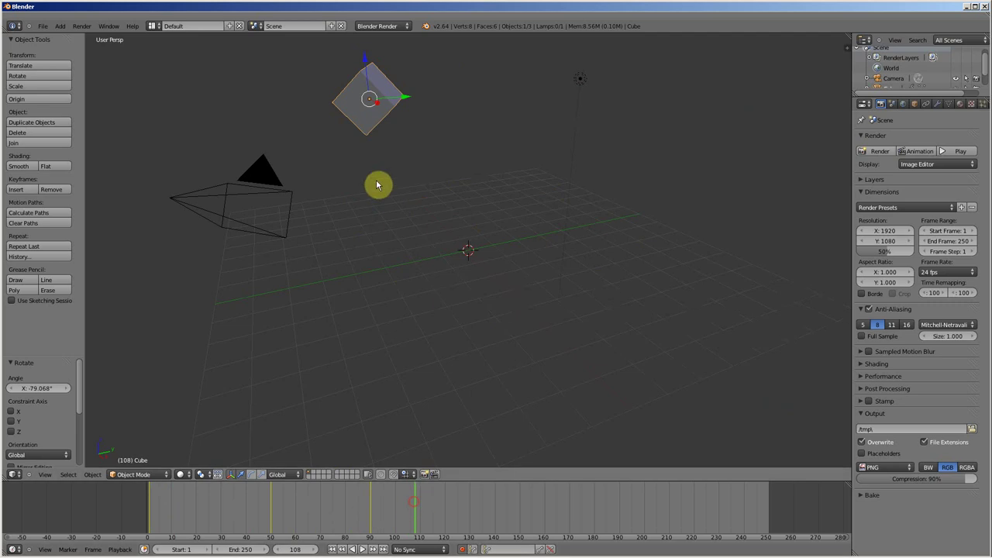
- Move the cube to the right at frame 128 and to the upper left at frame 184
{"action": "left_click", "coordinate": [465, 504]}
{"action": "key", "text": "g"}
{"action": "left_click", "coordinate": [711, 299]}
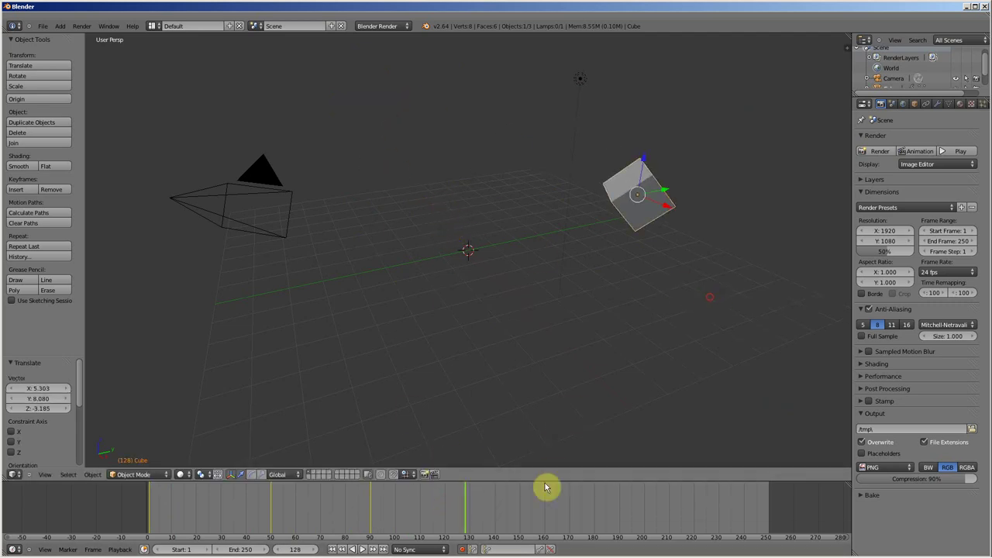
{"action": "left_click", "coordinate": [605, 492]}
{"action": "key", "text": "g"}
{"action": "left_click", "coordinate": [214, 287]}
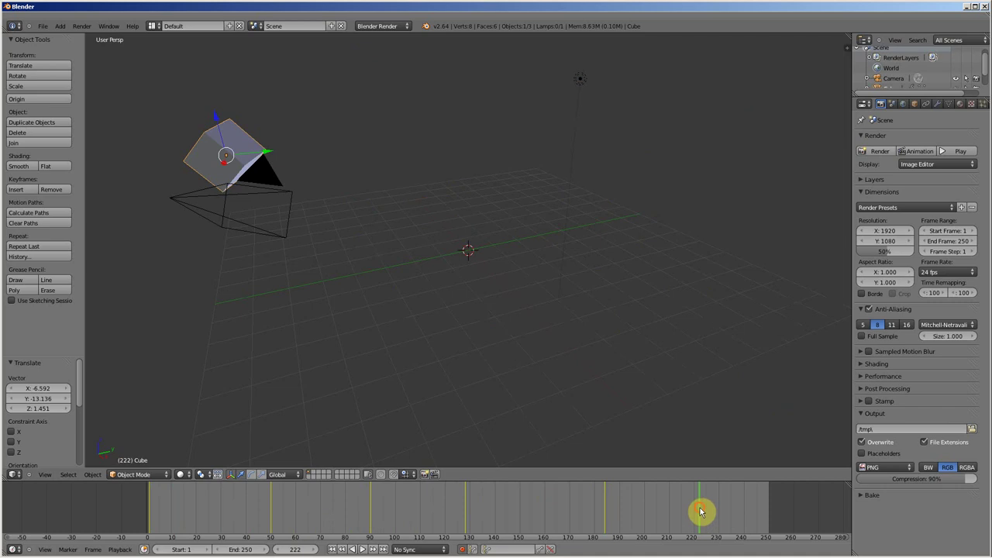
- Move the cube right again, then to the upper left at frame 240, and scrub back to the start
{"action": "key", "text": "g"}
{"action": "left_click", "coordinate": [930, 337]}
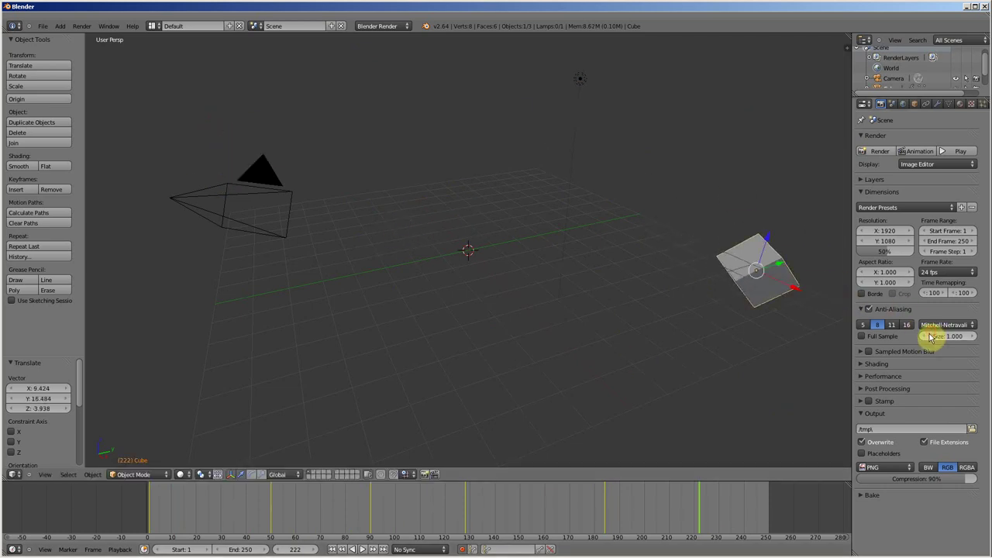
{"action": "left_click", "coordinate": [746, 505]}
{"action": "key", "text": "g"}
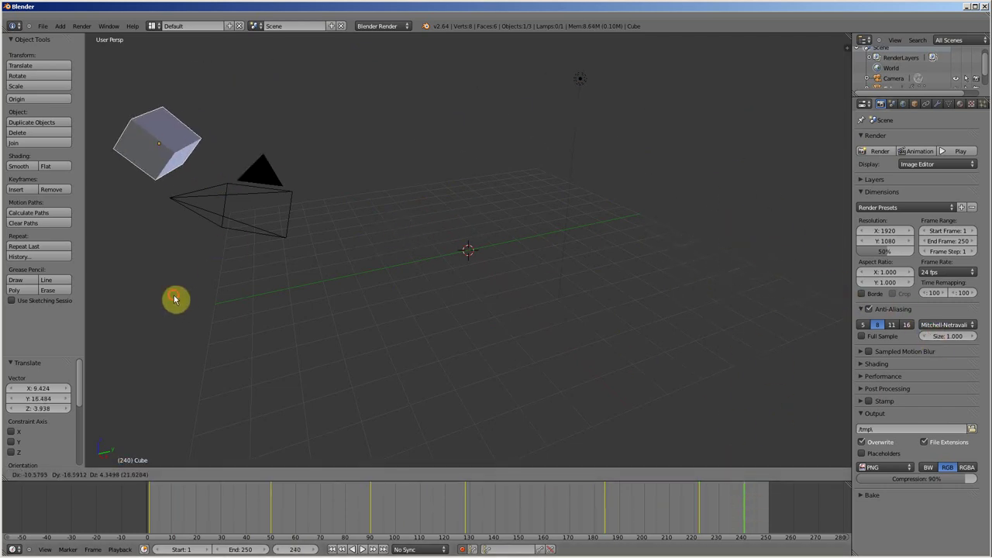
{"action": "left_click", "coordinate": [175, 300]}
{"action": "left_click_drag", "start_coordinate": [740, 505], "coordinate": [322, 514]}
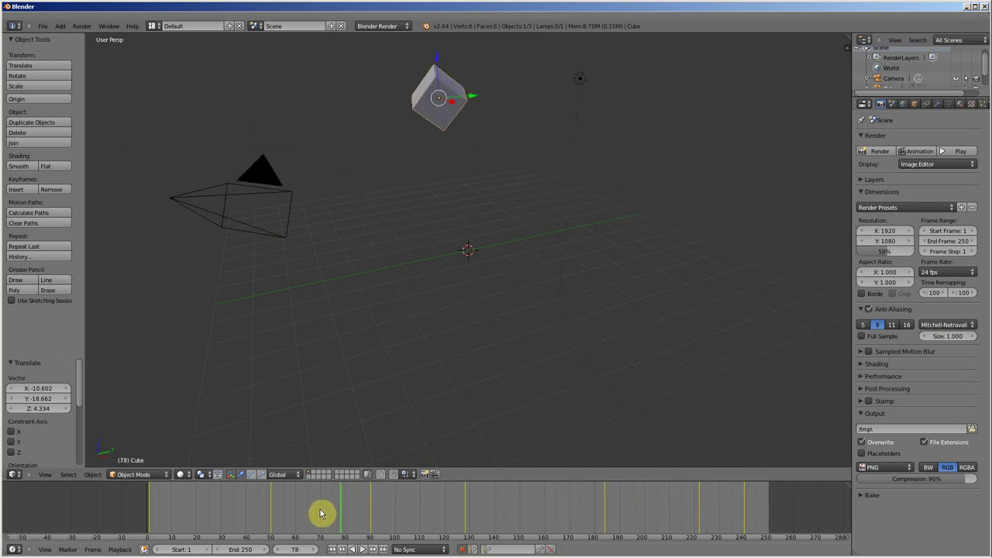
{"action": "mouse_move", "coordinate": [221, 507]}
{"action": "left_mouse_down"}
{"action": "mouse_move", "coordinate": [155, 511]}
{"action": "mouse_move", "coordinate": [271, 526]}
{"action": "mouse_move", "coordinate": [749, 509]}
{"action": "mouse_move", "coordinate": [141, 525]}
{"action": "left_mouse_up"}
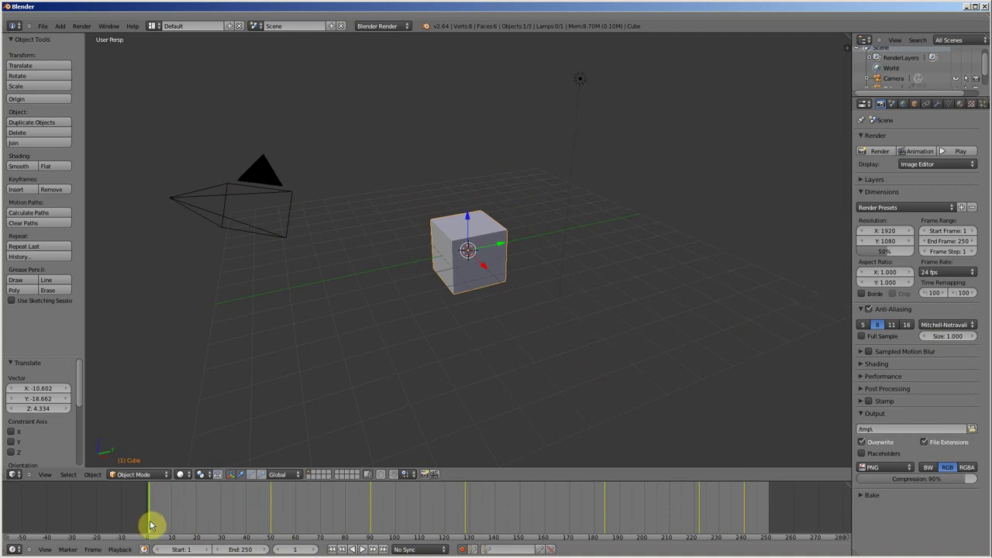
- Play the animation and move the cube twice during playback so auto-keying records keyframes
{"action": "key", "text": "alt+a"}
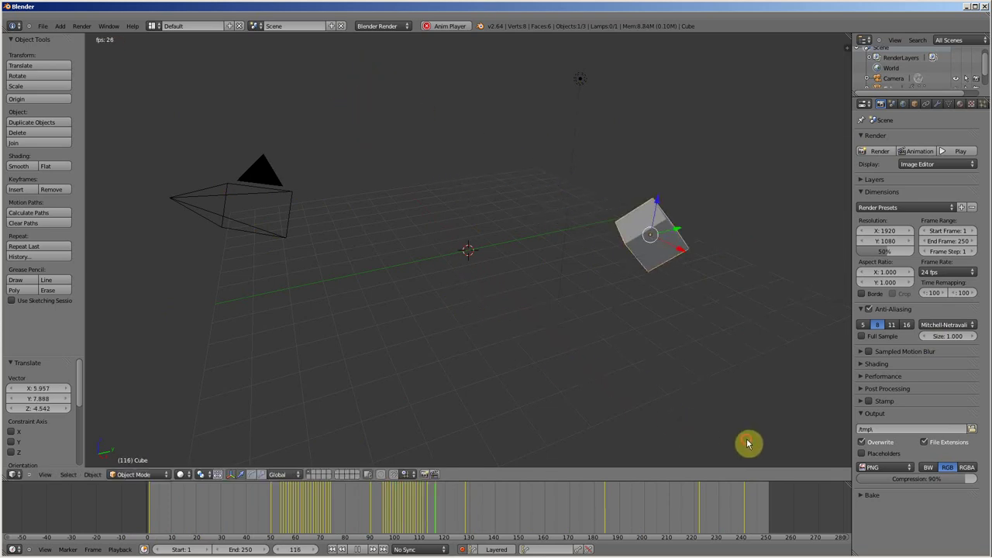
{"action": "key", "text": "g"}
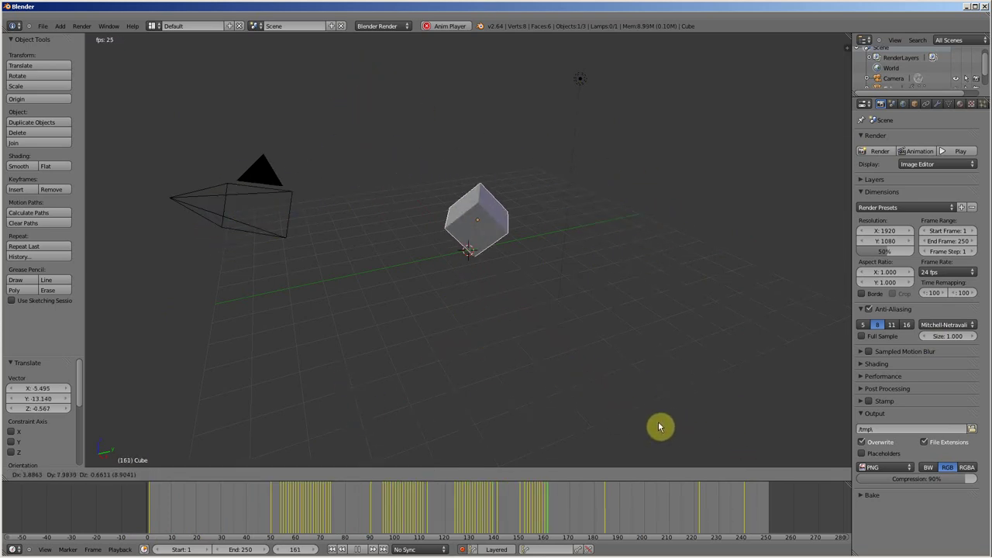
{"action": "left_click", "coordinate": [566, 336]}
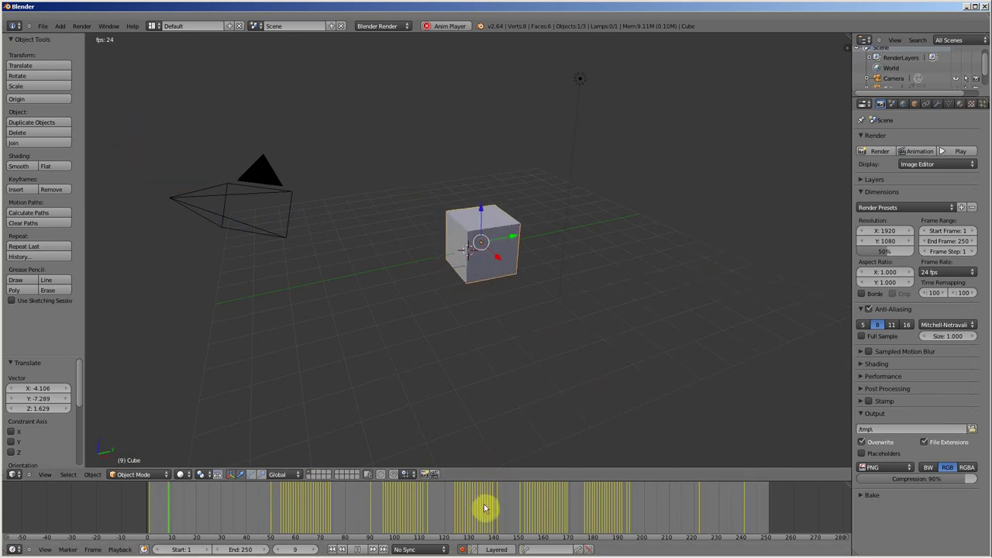
{"action": "key", "text": "g"}
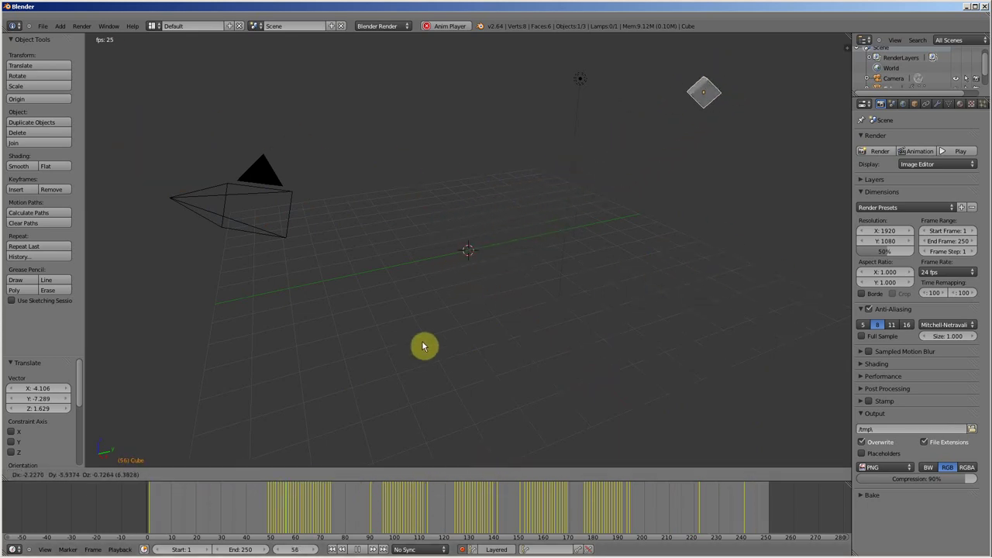
{"action": "left_click", "coordinate": [194, 380]}
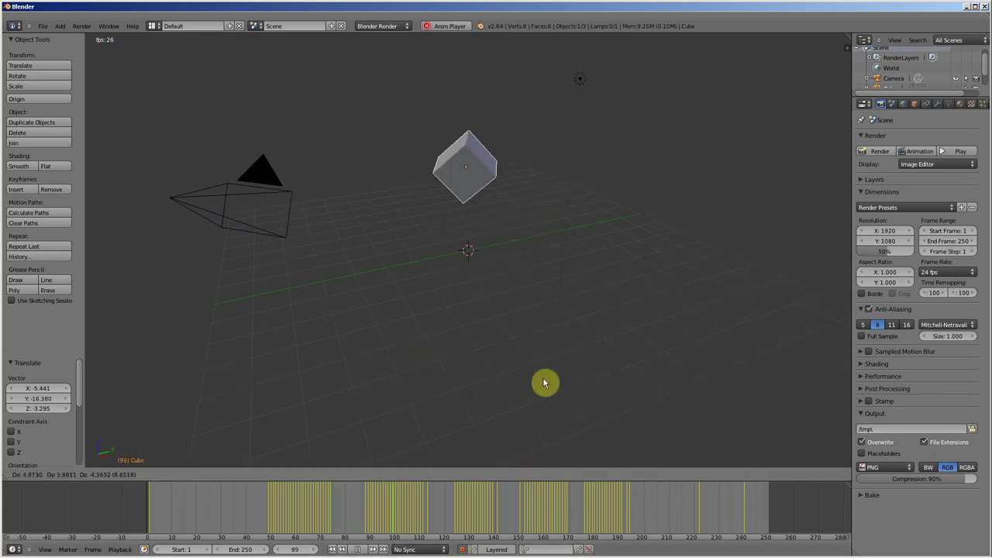